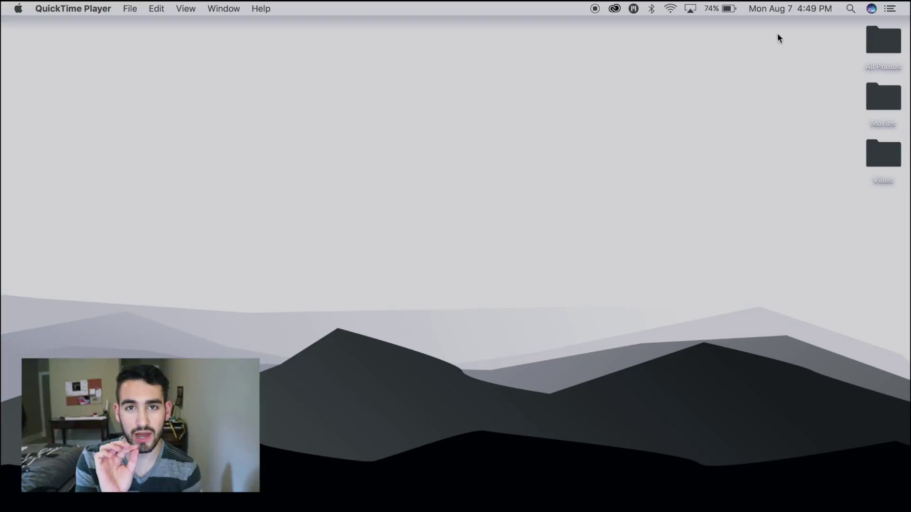
# Step: Create a new folder on the desktop, keeping the default name 'untitled folder'
pyautogui.moveTo(777, 33); pyautogui.dragTo(896, 200)
pyautogui.click(878, 209)
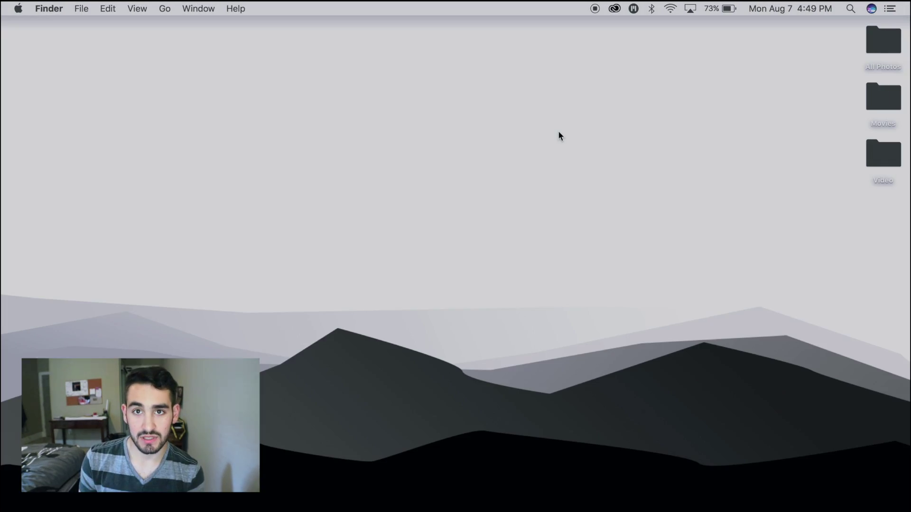
pyautogui.rightClick(559, 133)
pyautogui.click(570, 137)
pyautogui.click(607, 175)
# Step: Move the untitled folder to the desktop's lower right and open its Info window
pyautogui.moveTo(555, 159); pyautogui.dragTo(816, 244)
pyautogui.click(816, 245)
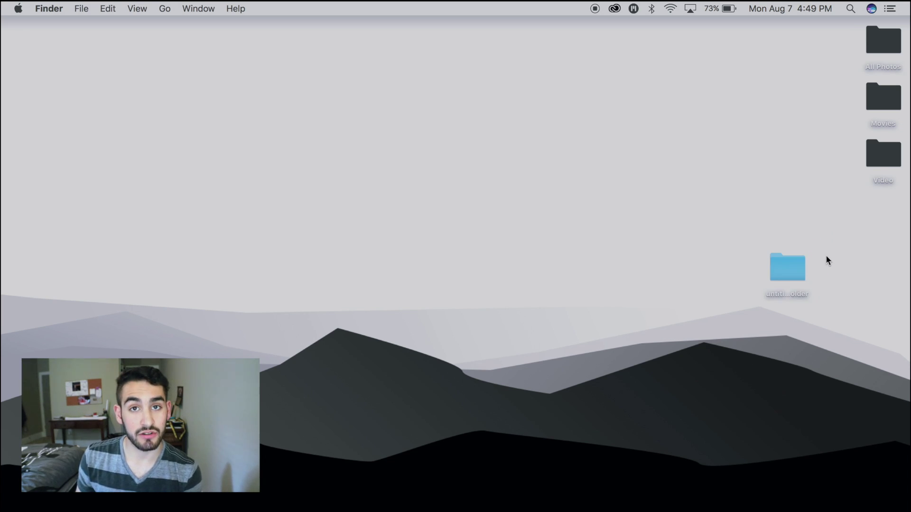
pyautogui.click(785, 269)
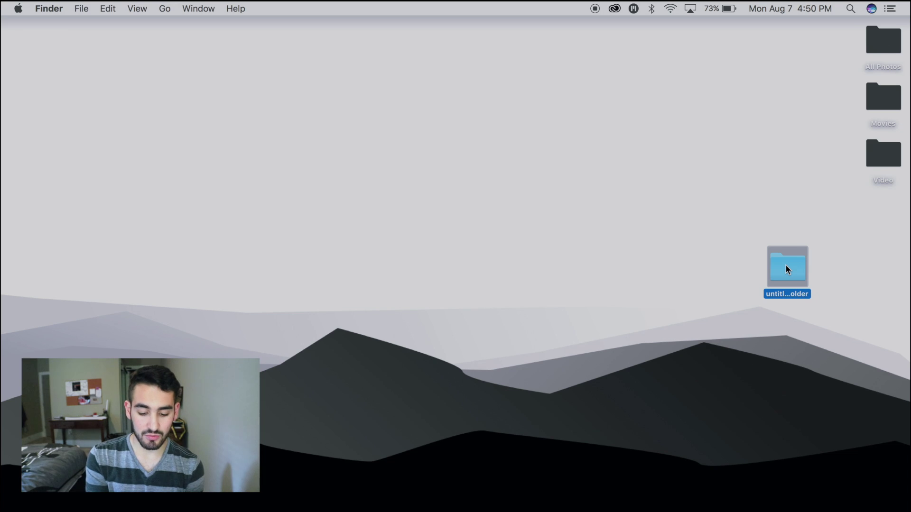
pyautogui.press('super+i')
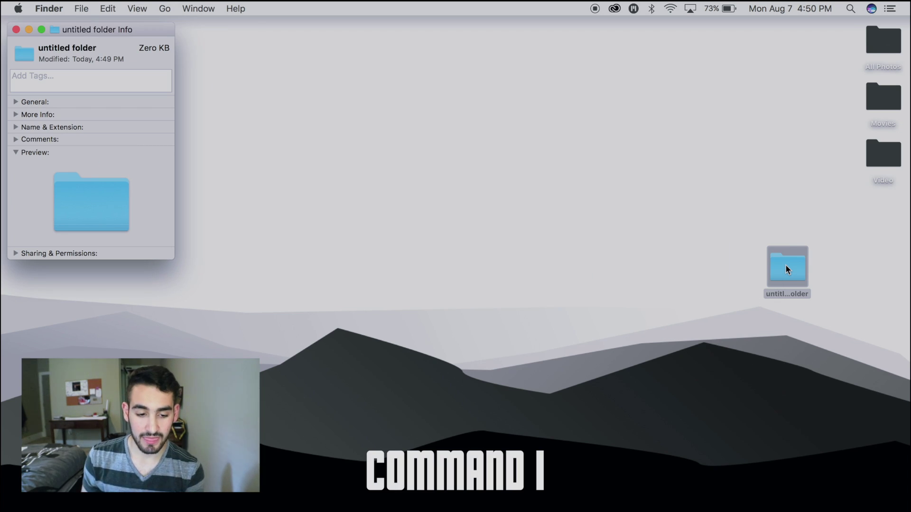
# Step: Move the untitled folder's Info window toward the centre and select its blue folder icon
pyautogui.rightClick(785, 268)
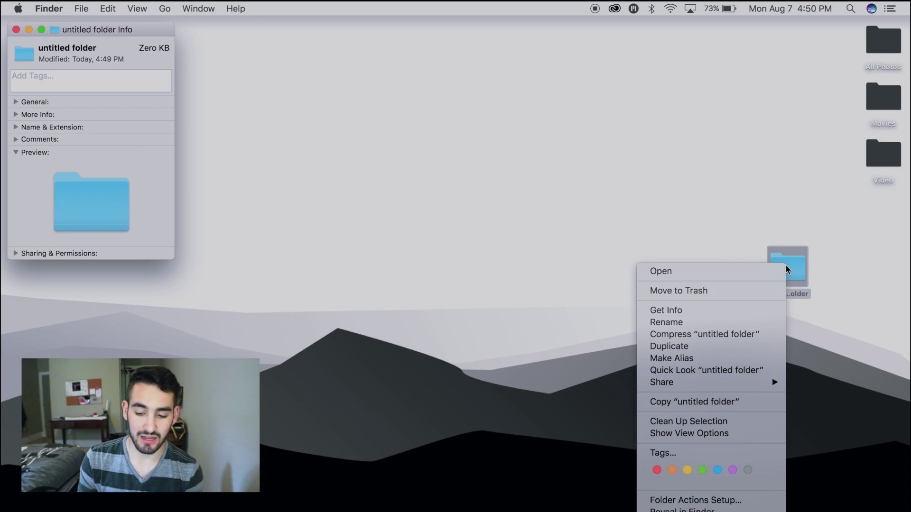
pyautogui.click(685, 309)
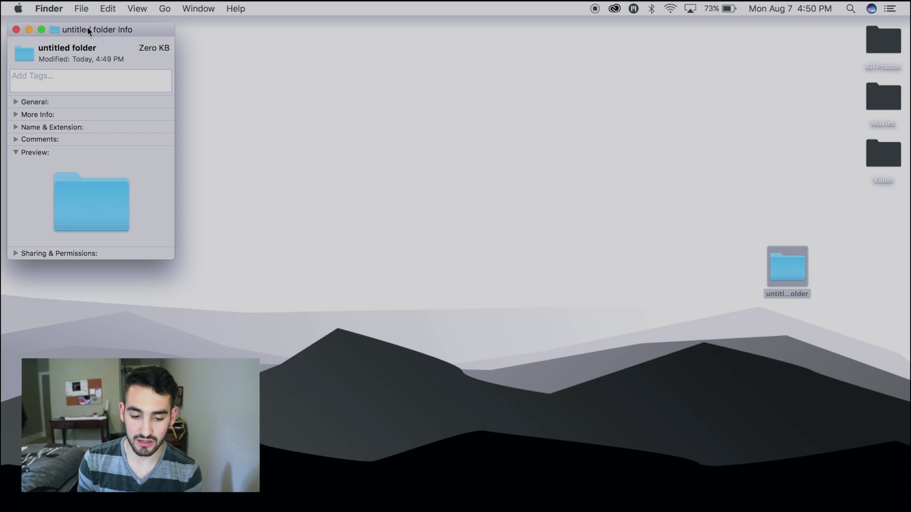
pyautogui.moveTo(89, 31); pyautogui.dragTo(505, 105)
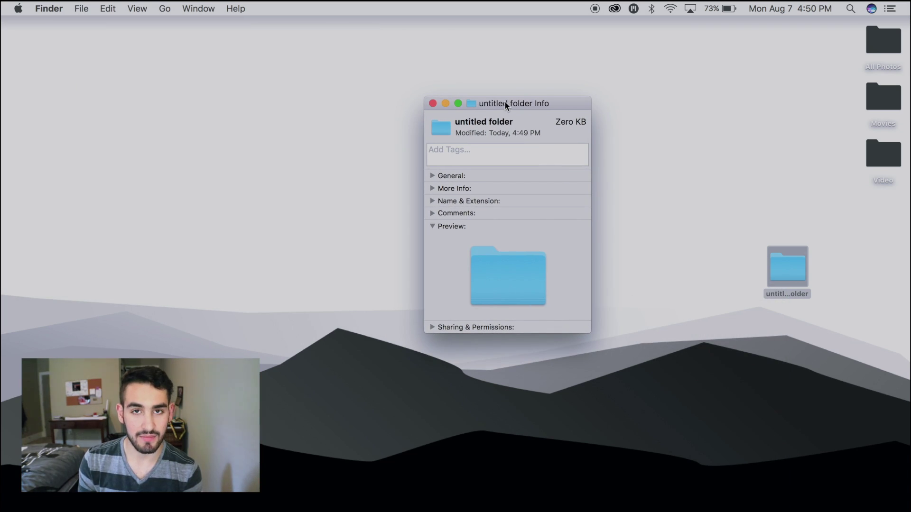
pyautogui.moveTo(504, 101); pyautogui.dragTo(487, 76)
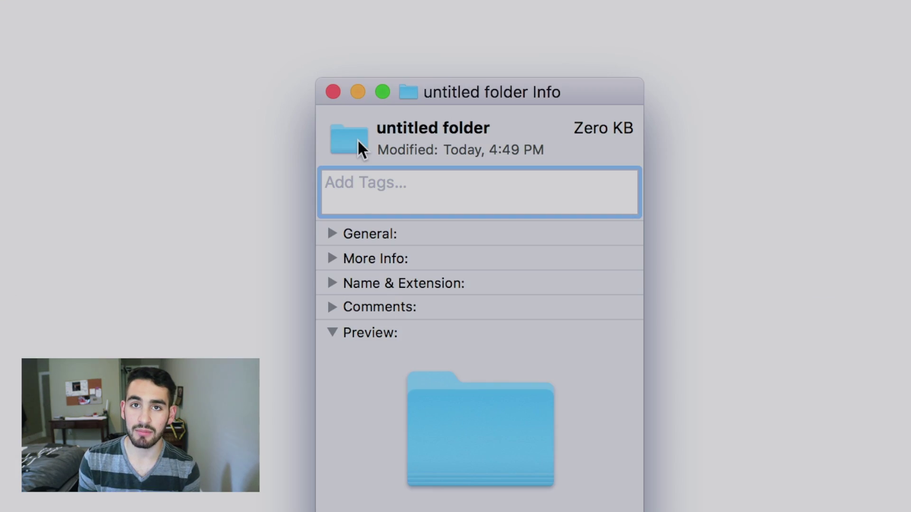
pyautogui.click(428, 102)
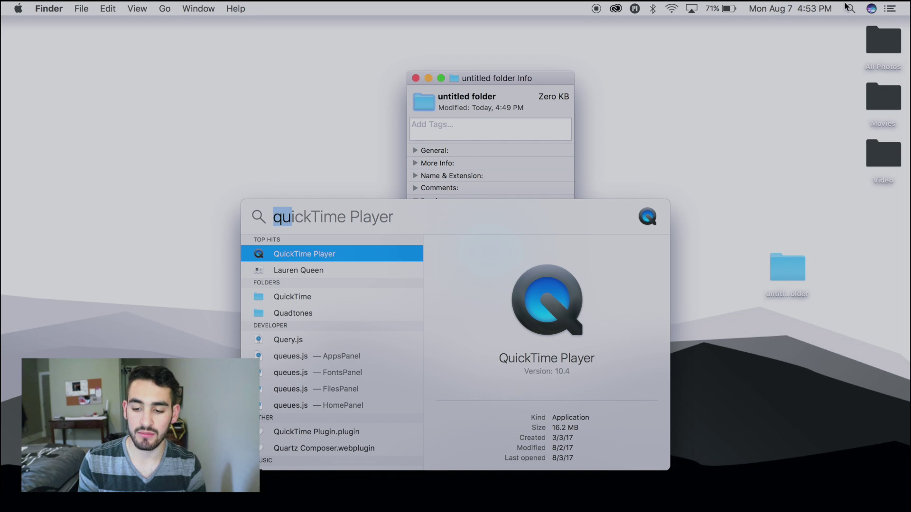
# Step: Launch Preview and create a new image from the clipboard's blue folder icon
pyautogui.write('prevew')
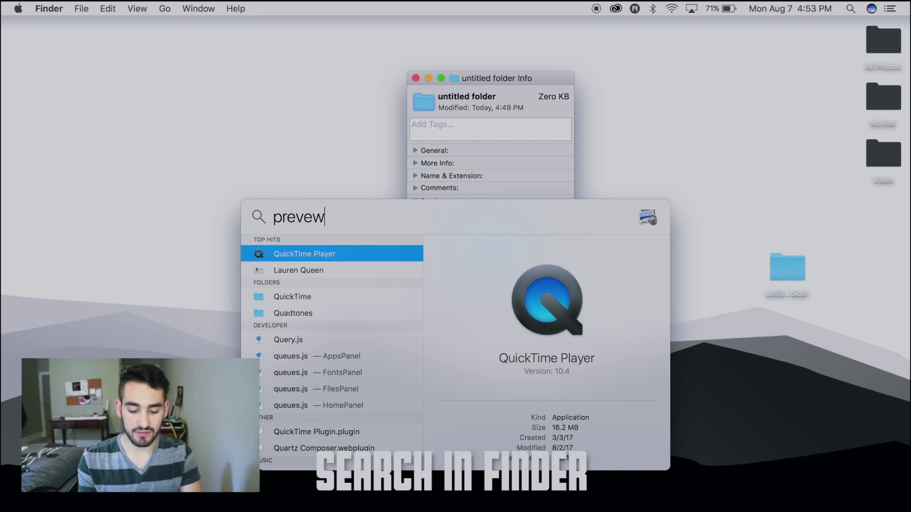
pyautogui.press('super+a')
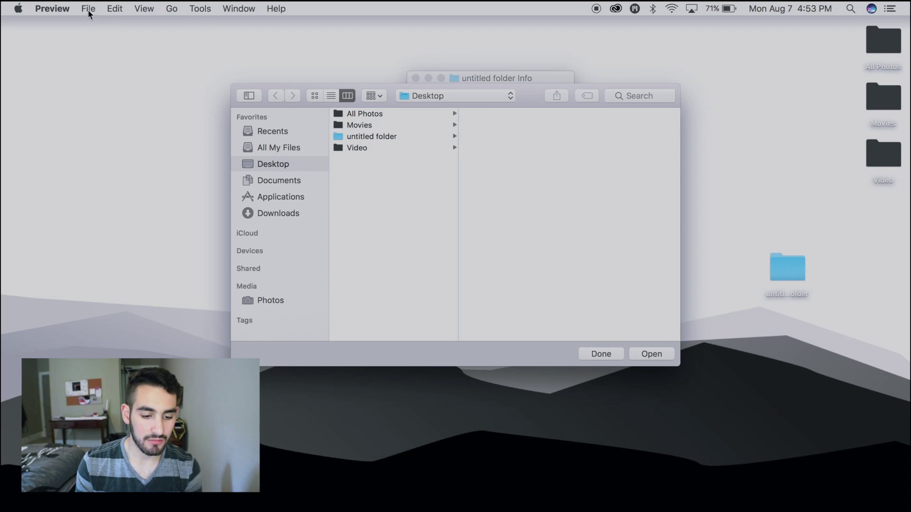
pyautogui.click(88, 10)
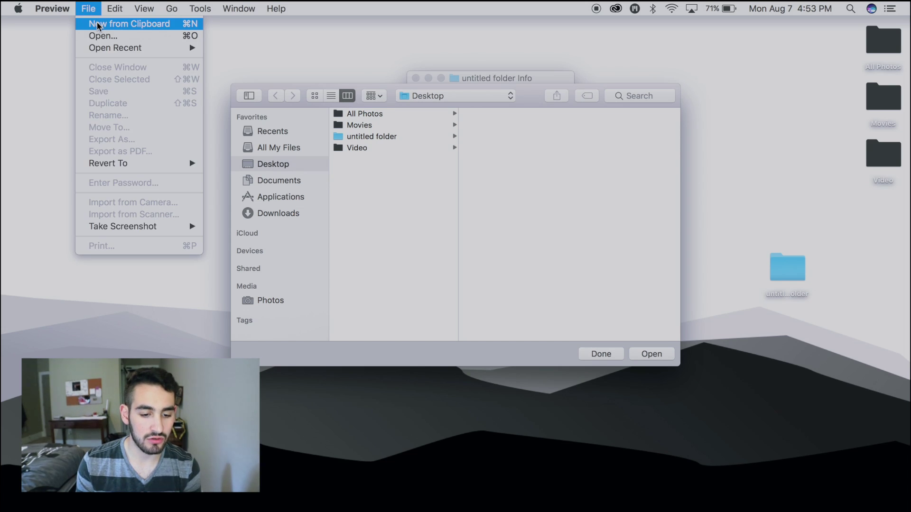
pyautogui.click(97, 24)
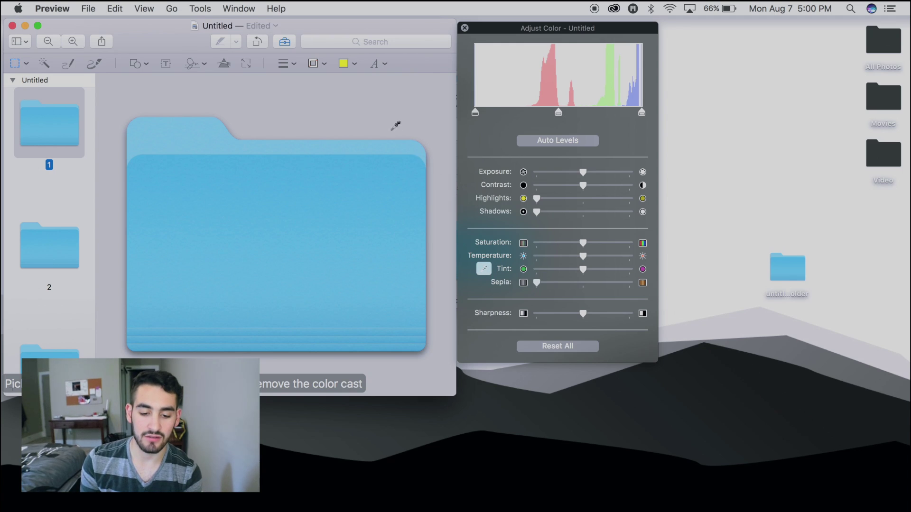
# Step: Turn the folder image red by adjusting tint, contrast, shadows, saturation, temperature and sharpness
pyautogui.click(345, 104)
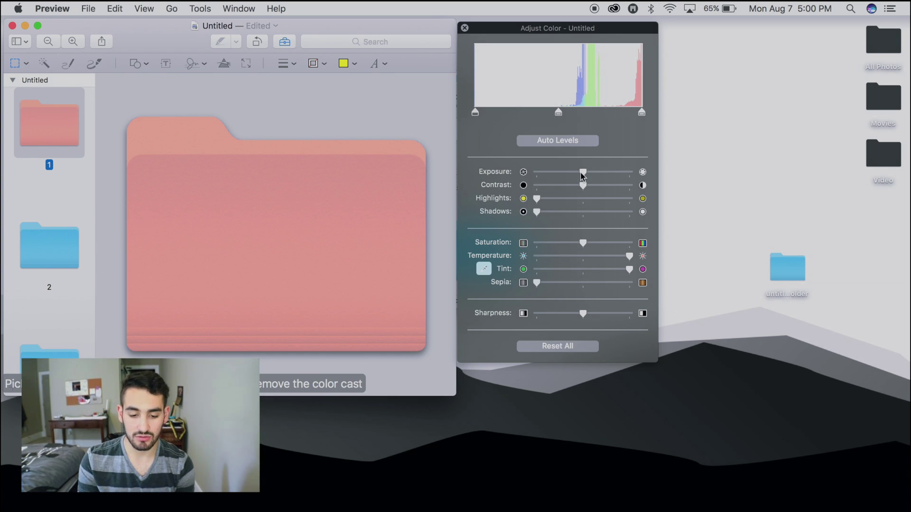
pyautogui.moveTo(583, 189); pyautogui.dragTo(636, 204)
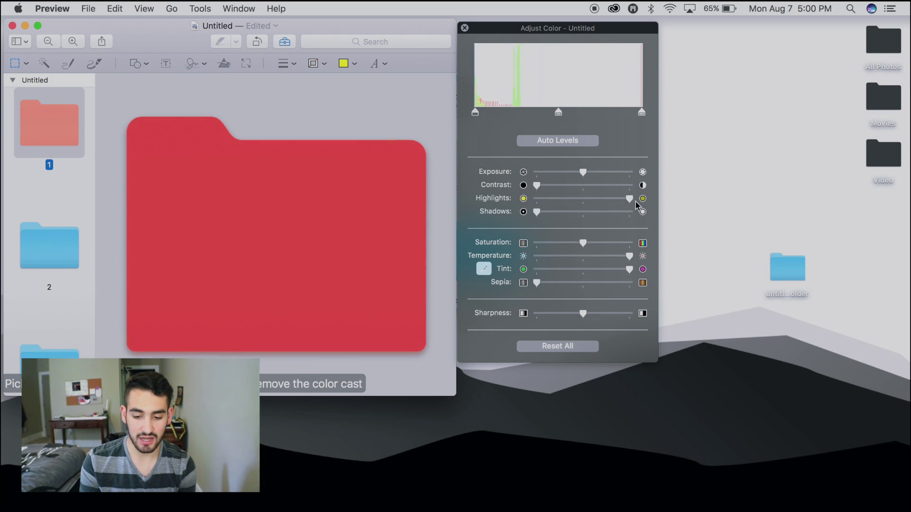
pyautogui.moveTo(537, 212); pyautogui.dragTo(651, 217)
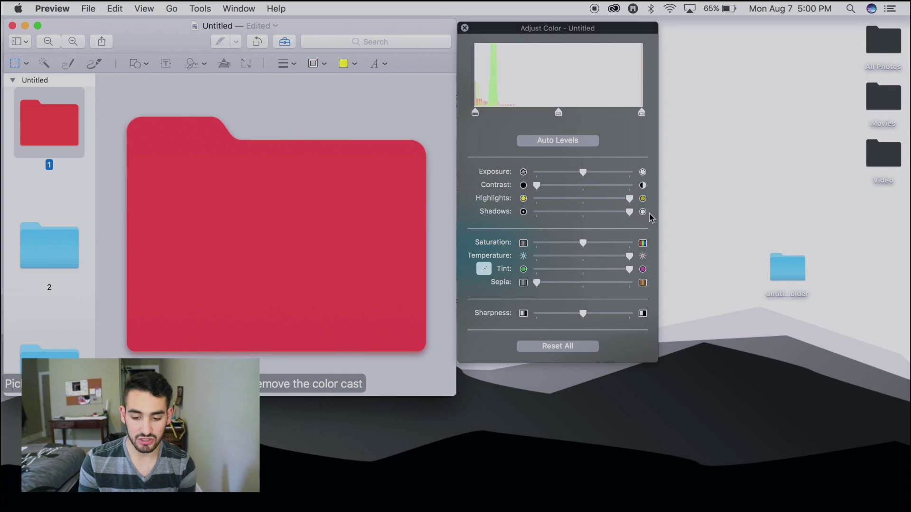
pyautogui.moveTo(583, 237)
pyautogui.mouseDown()
pyautogui.moveTo(675, 246)
pyautogui.moveTo(563, 251)
pyautogui.moveTo(598, 246)
pyautogui.moveTo(571, 245)
pyautogui.mouseUp()
pyautogui.moveTo(659, 260)
pyautogui.mouseDown()
pyautogui.moveTo(595, 258)
pyautogui.moveTo(667, 258)
pyautogui.moveTo(580, 260)
pyautogui.moveTo(666, 259)
pyautogui.mouseUp()
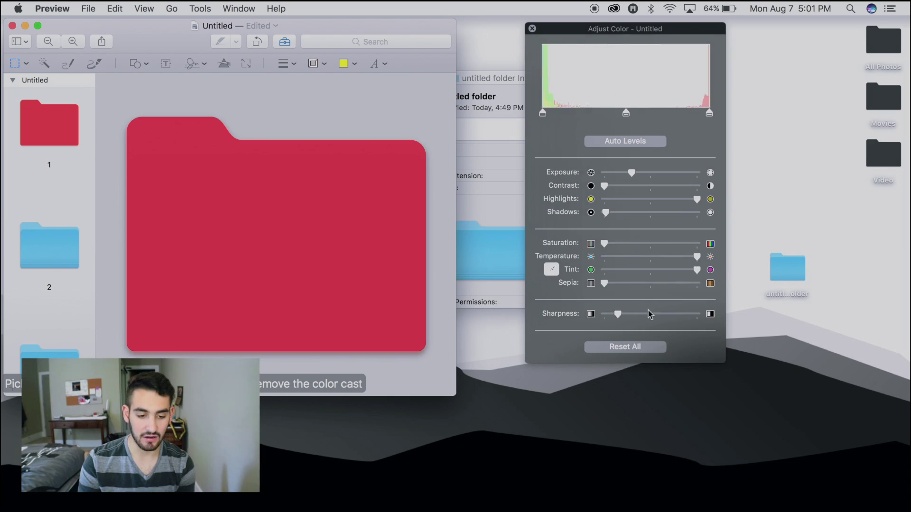
pyautogui.moveTo(618, 315); pyautogui.dragTo(673, 315)
# Step: Copy the red folder image and close the Preview document without saving
pyautogui.click(52, 116)
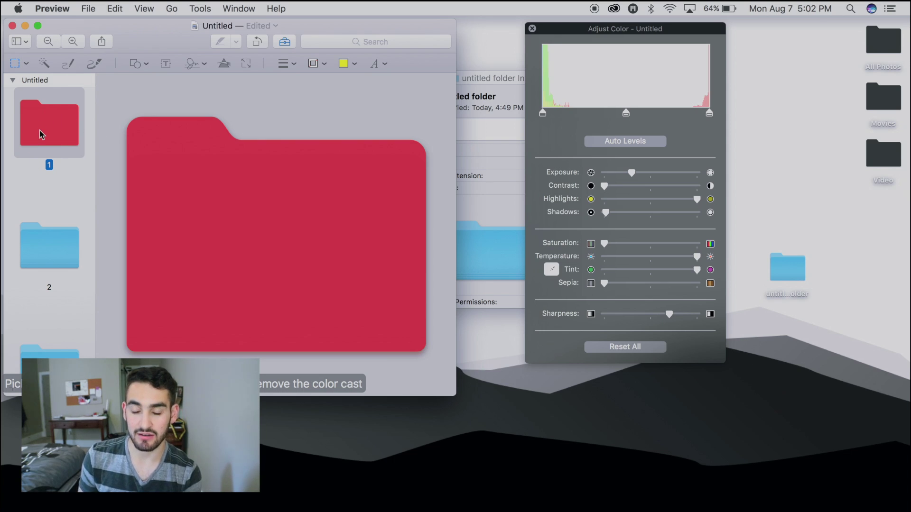
pyautogui.press('super+c')
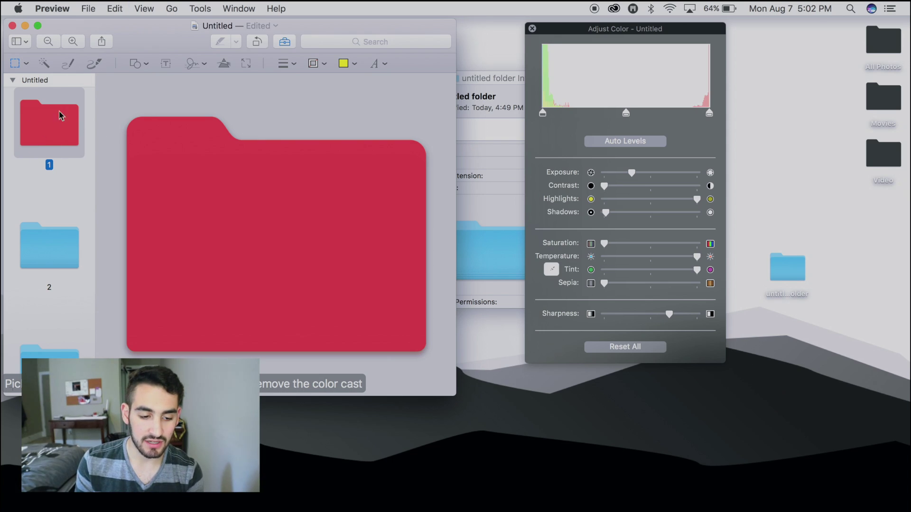
pyautogui.click(532, 29)
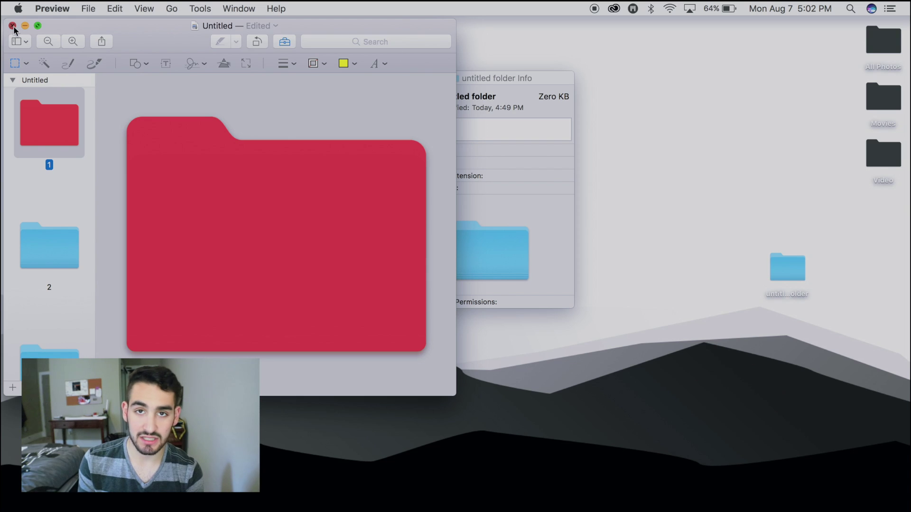
pyautogui.click(12, 26)
pyautogui.click(153, 271)
pyautogui.click(515, 79)
# Step: Paste the red image as the untitled folder's icon in its Info window
pyautogui.moveTo(514, 77); pyautogui.dragTo(496, 79)
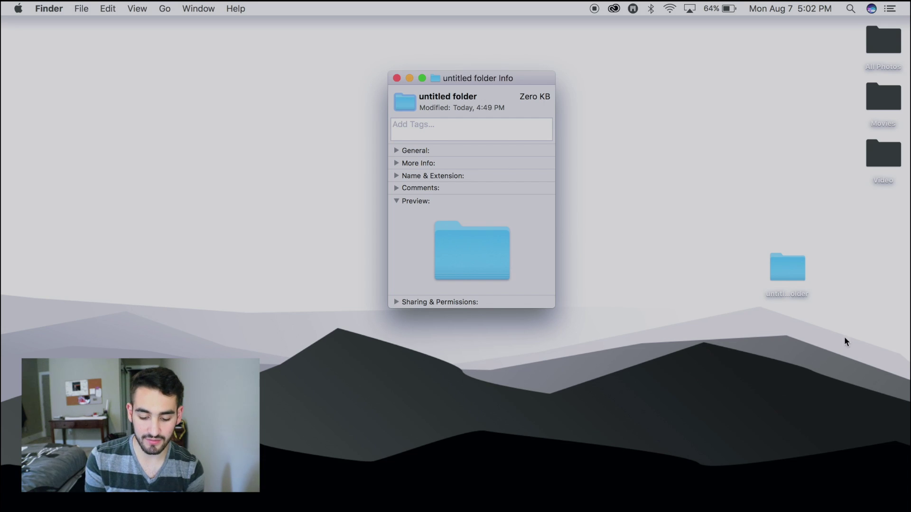
pyautogui.click(794, 278)
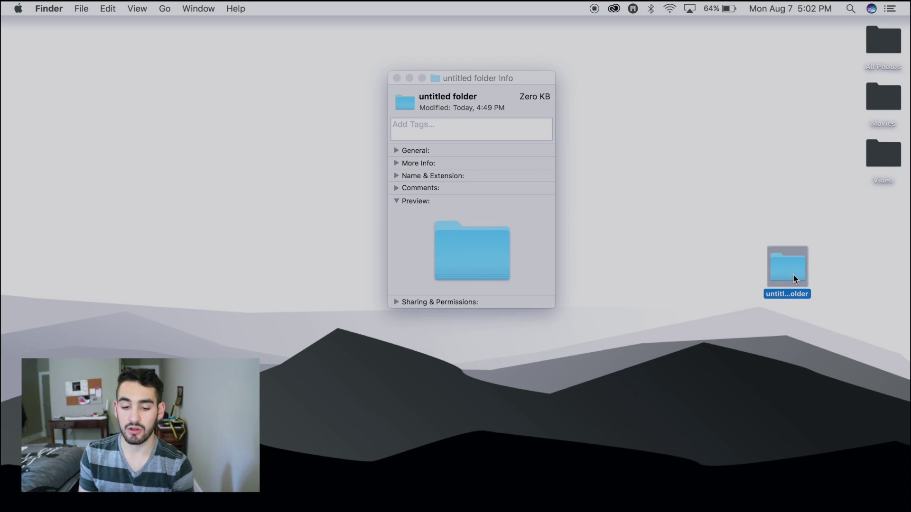
pyautogui.press('super+i')
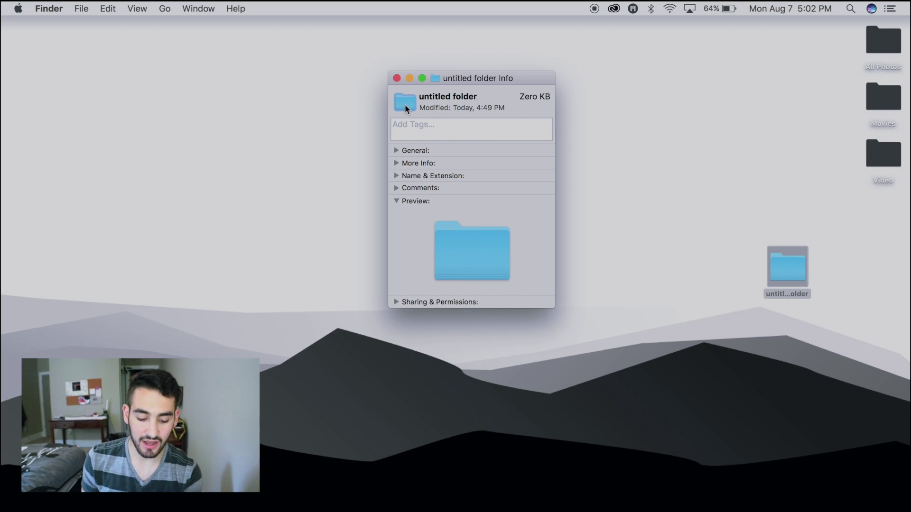
pyautogui.press('super+v')
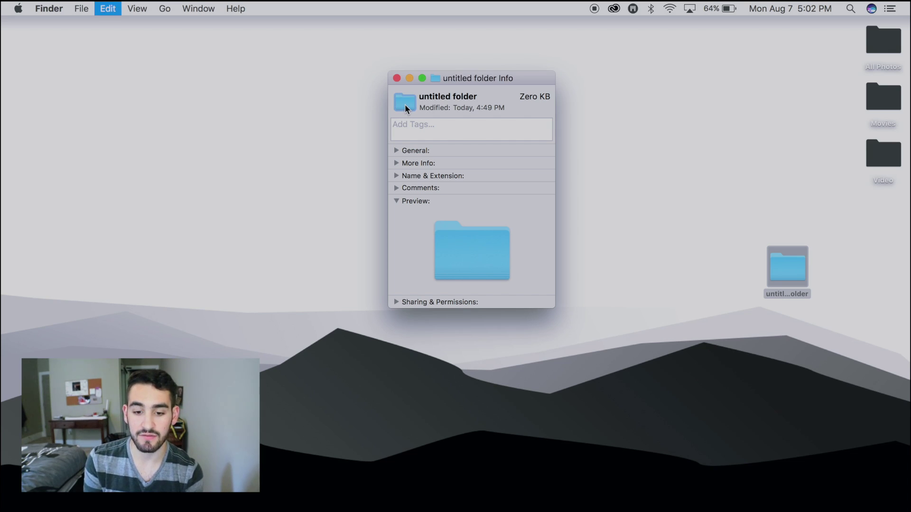
pyautogui.click(397, 78)
pyautogui.click(736, 238)
pyautogui.click(787, 267)
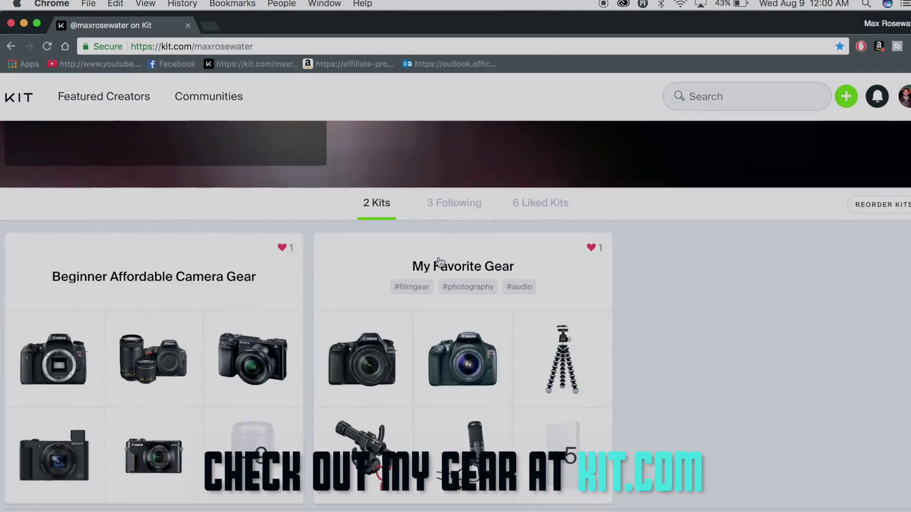
# Step: Open the My Favorite Gear kit and scroll through its list of items
pyautogui.click(434, 266)
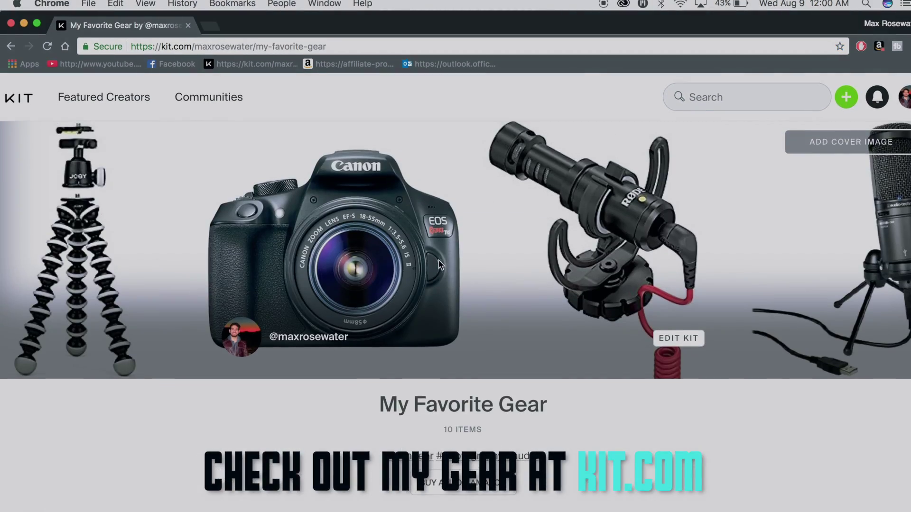
pyautogui.scroll(-10, 439, 265)
pyautogui.scroll(-20, 438, 260)
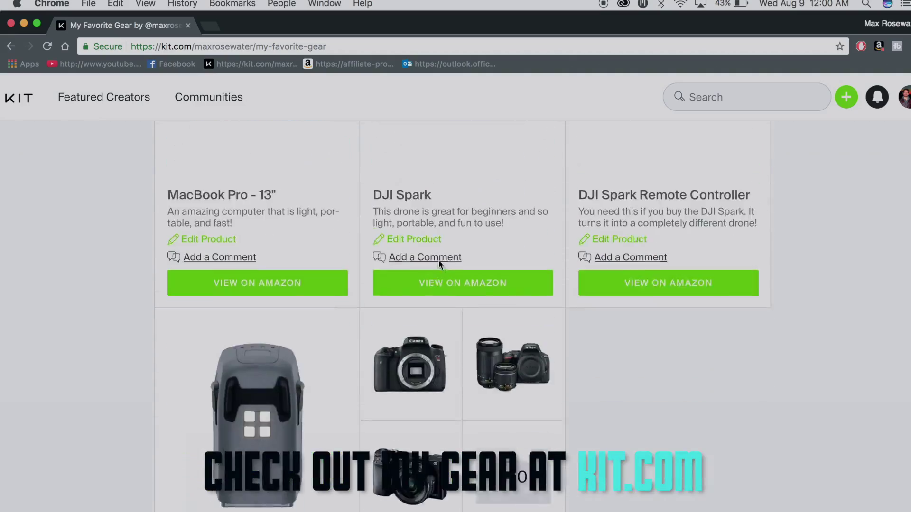
pyautogui.scroll(14, 438, 260)
pyautogui.scroll(10, 438, 260)
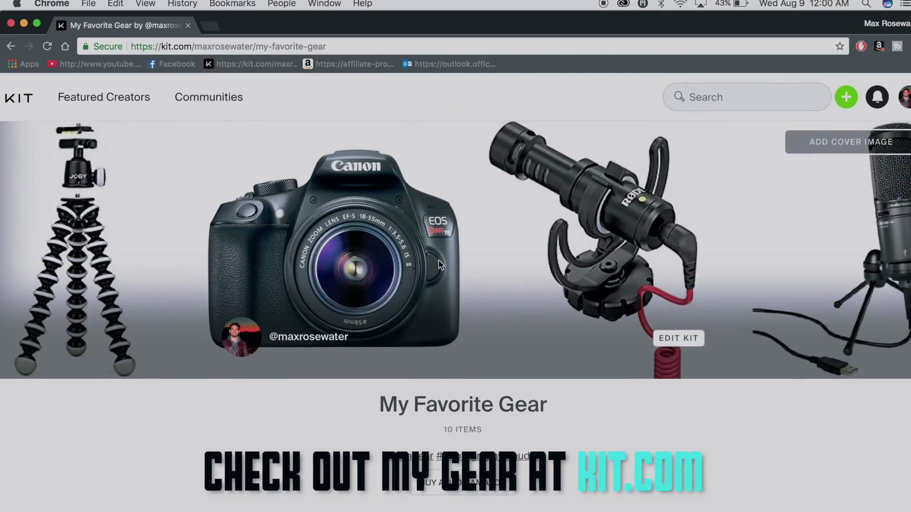